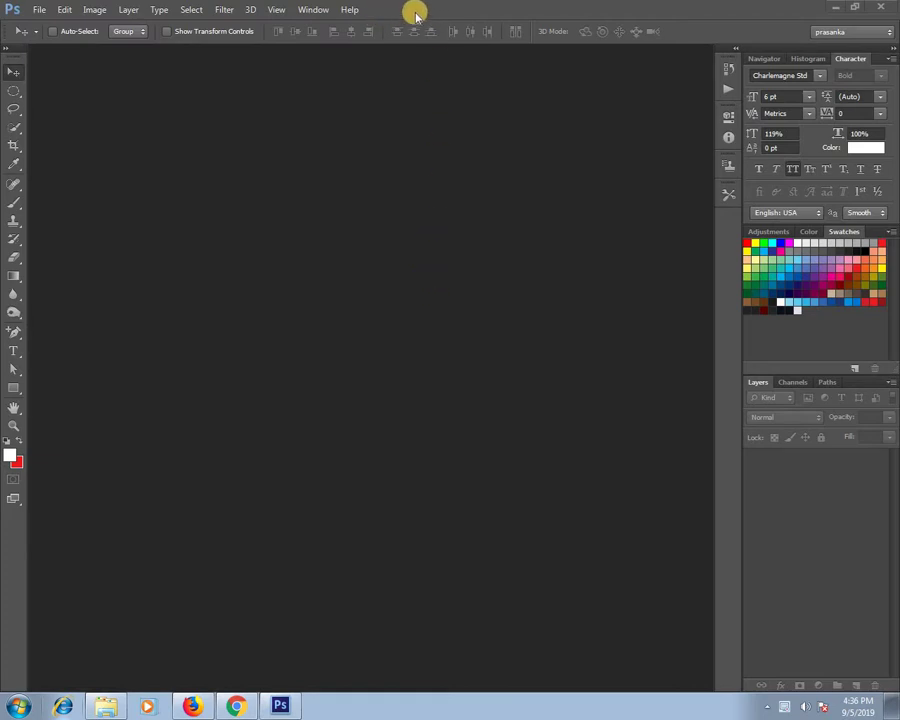
Step: Browse the picjumbo.com folder in Bridge and examine the metadata of the first vintage-fairytale-houses image, then return to Photoshop
click(38, 9)
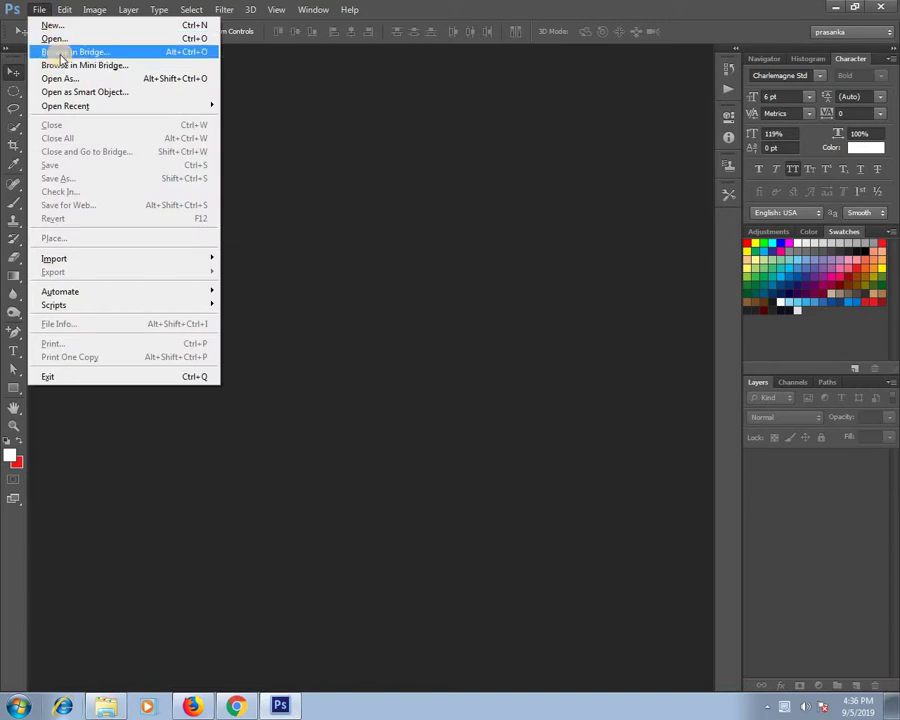
click(62, 55)
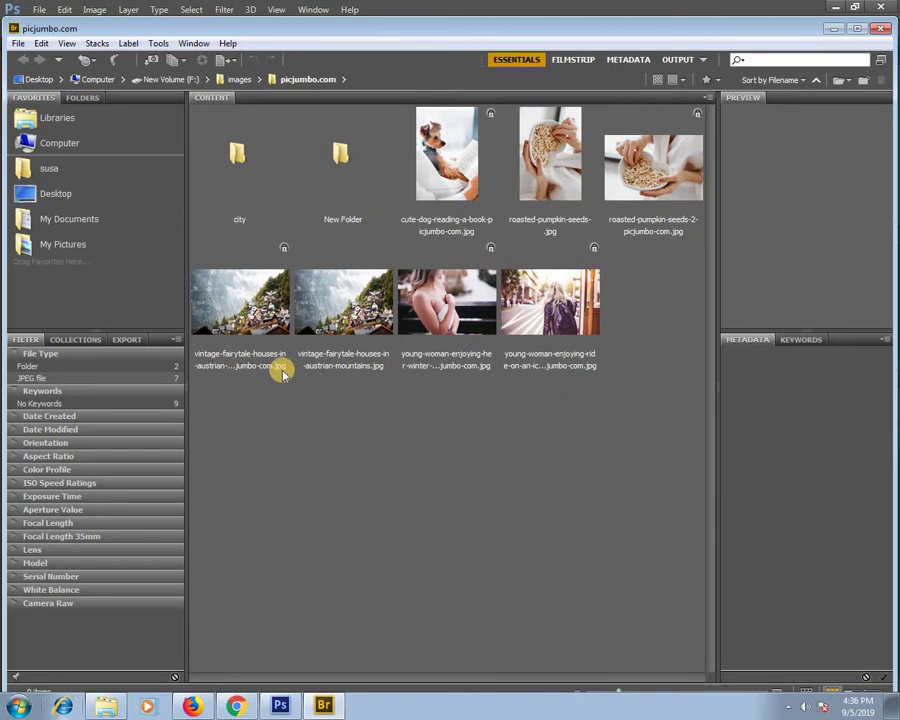
click(228, 318)
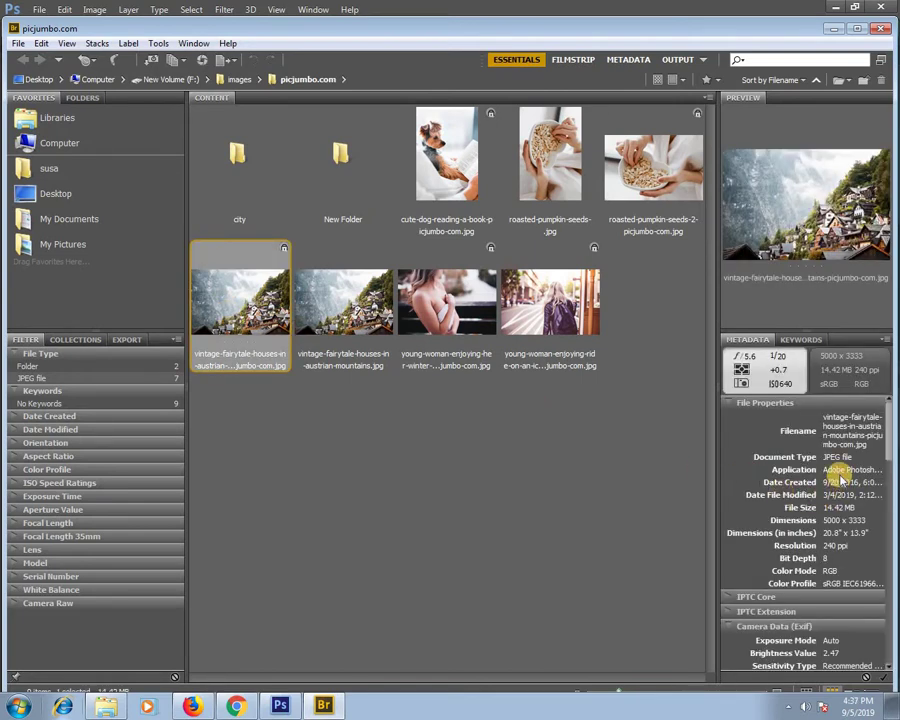
scroll(842, 480, down, 5)
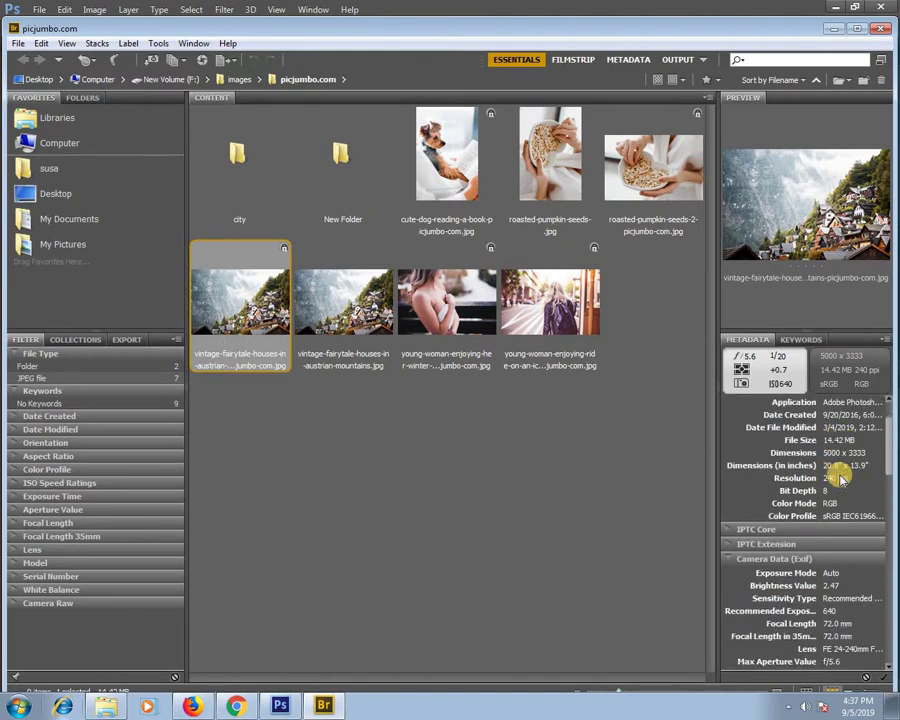
scroll(842, 480, down, 8)
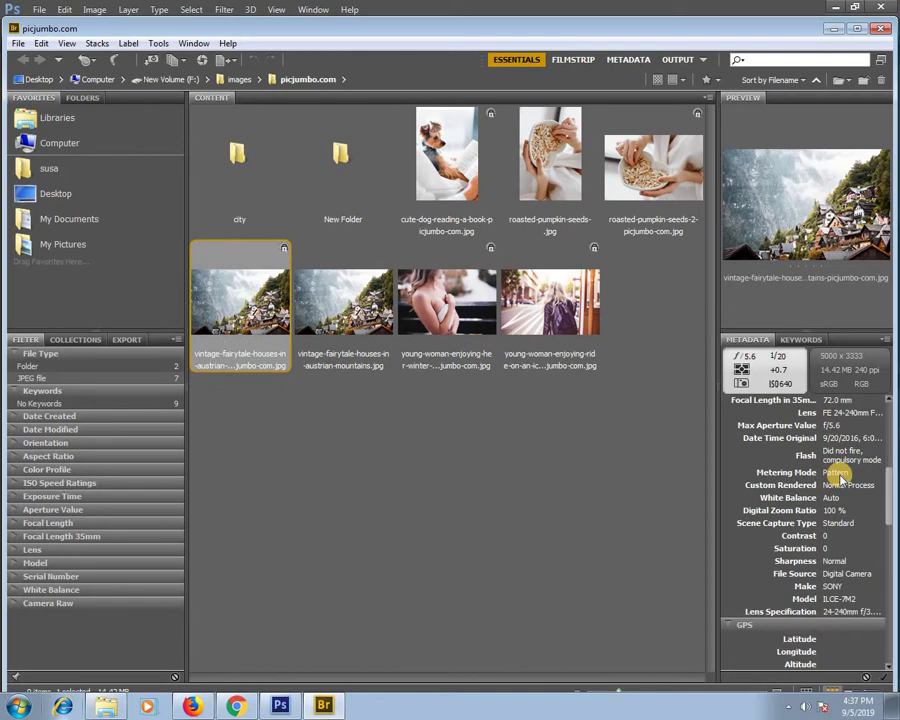
scroll(842, 480, down, 3)
scroll(840, 478, down, 12)
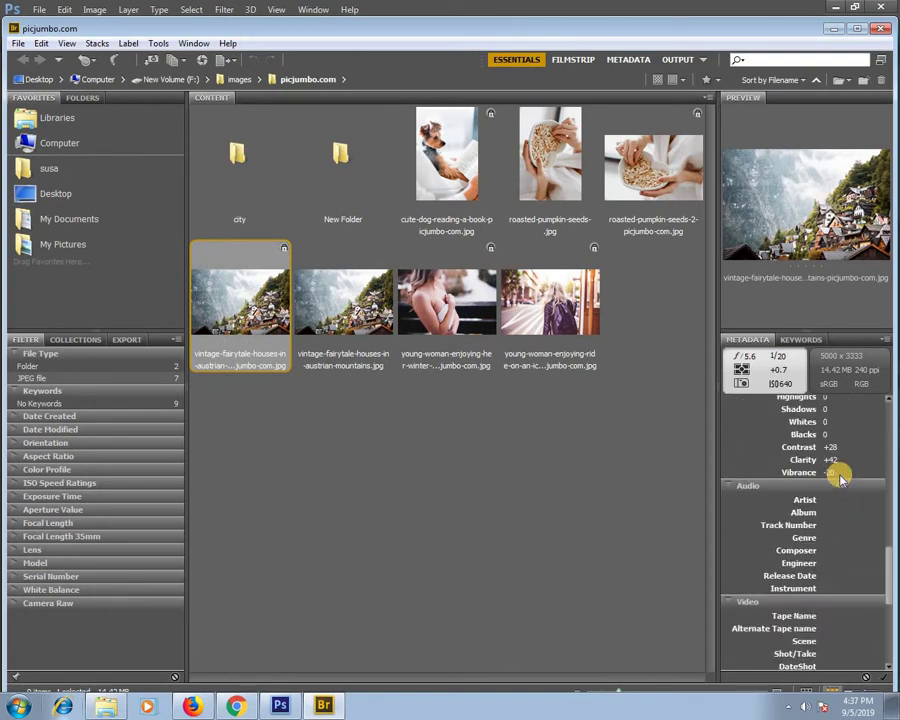
scroll(840, 478, down, 12)
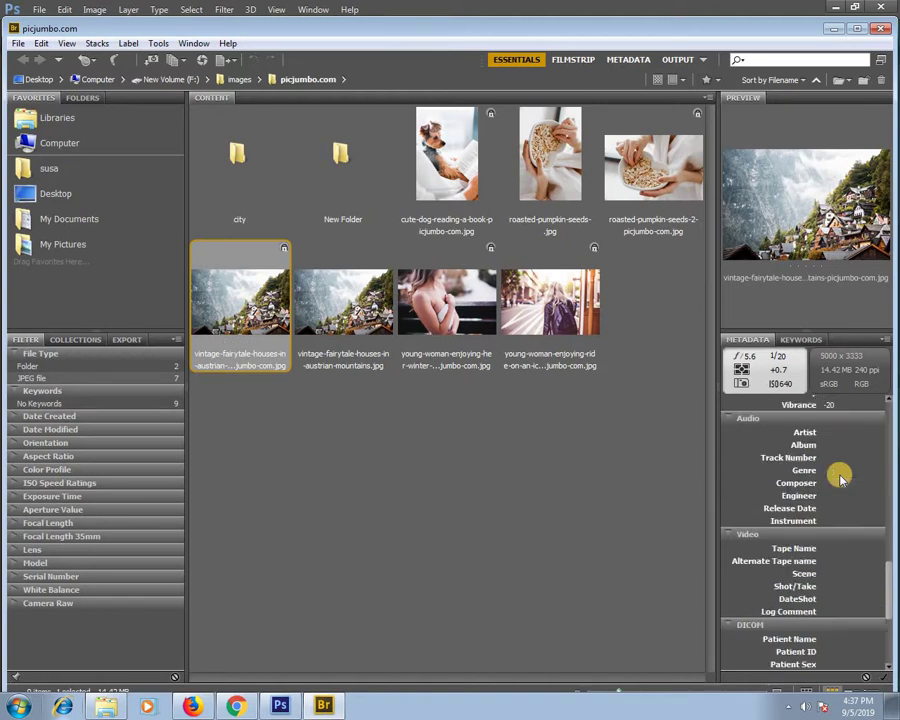
scroll(840, 478, up, 20)
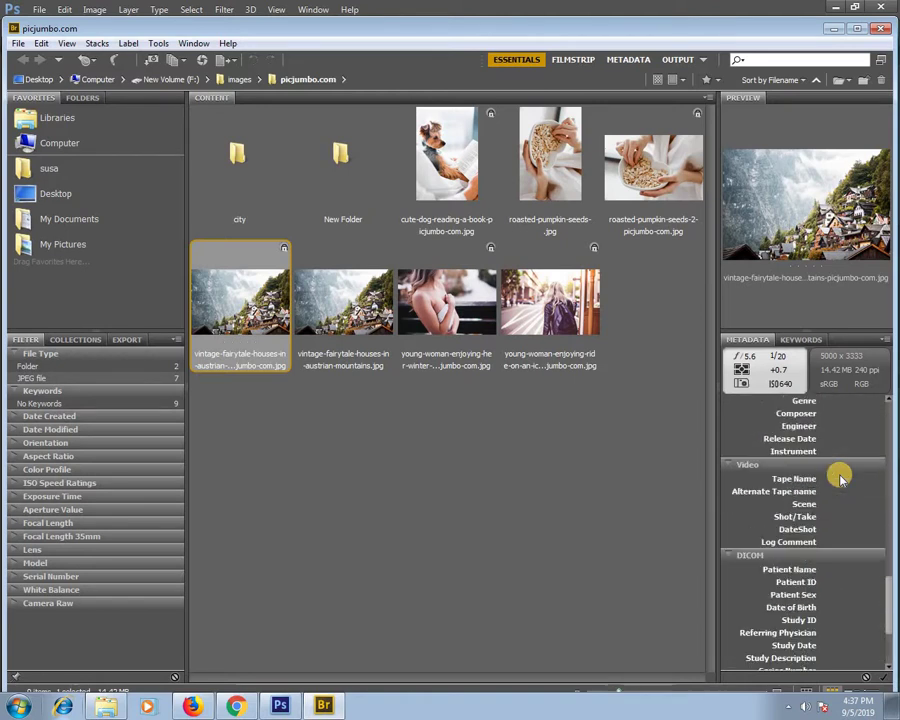
scroll(838, 475, up, 10)
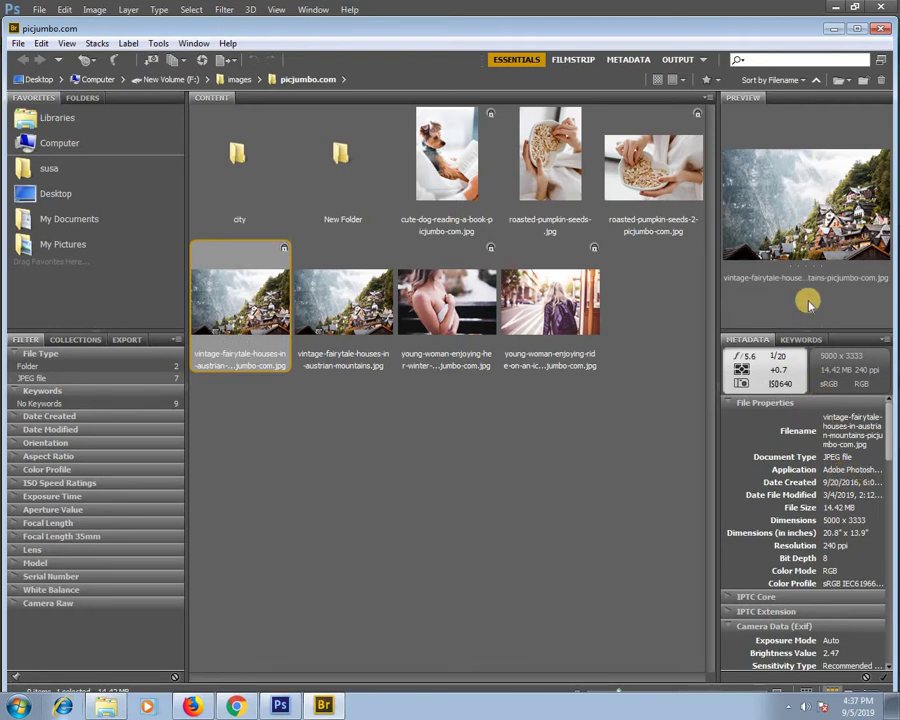
click(880, 32)
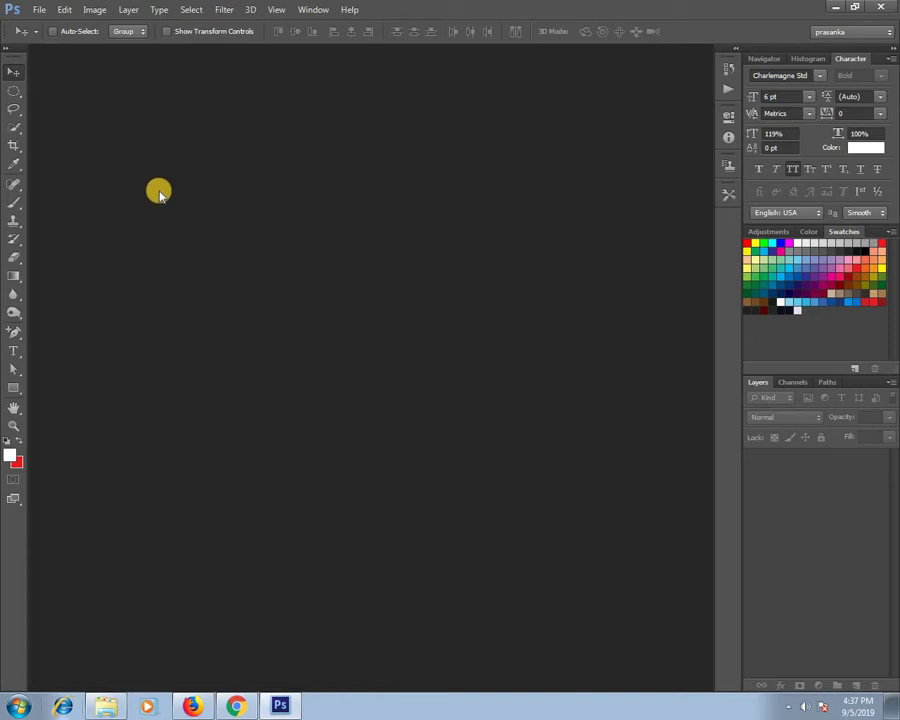
Step: Open the "file unlock" image from the youtube image folder and convert its locked background into a regular layer
click(40, 10)
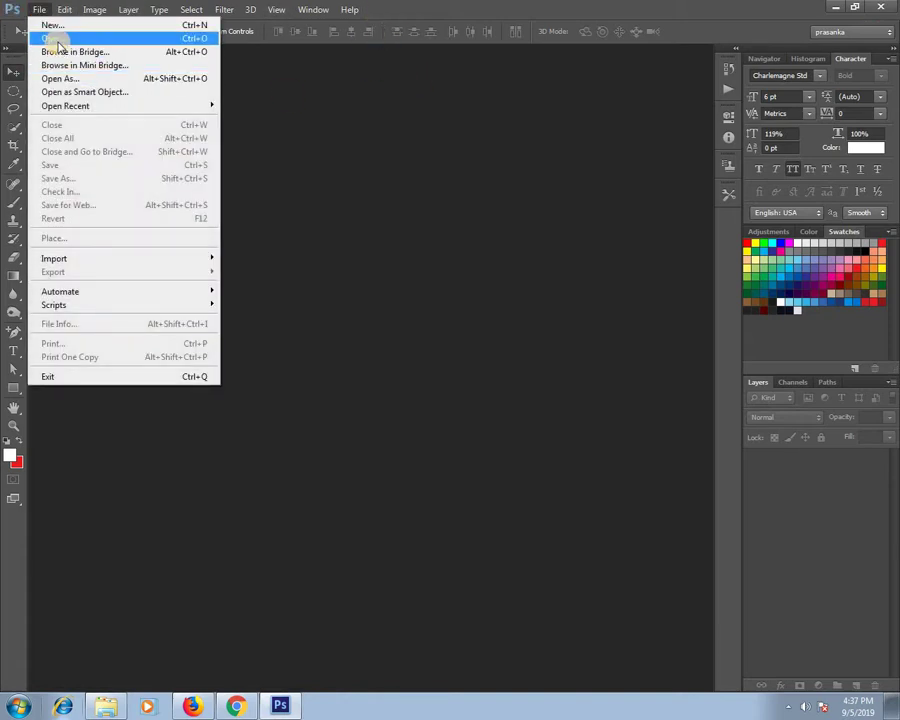
click(53, 37)
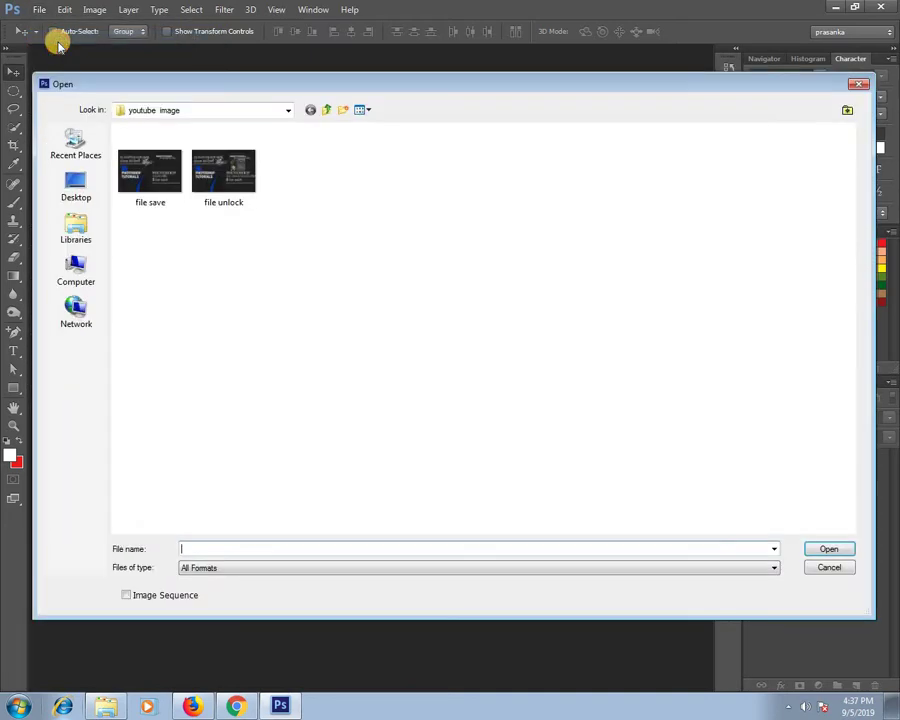
click(223, 185)
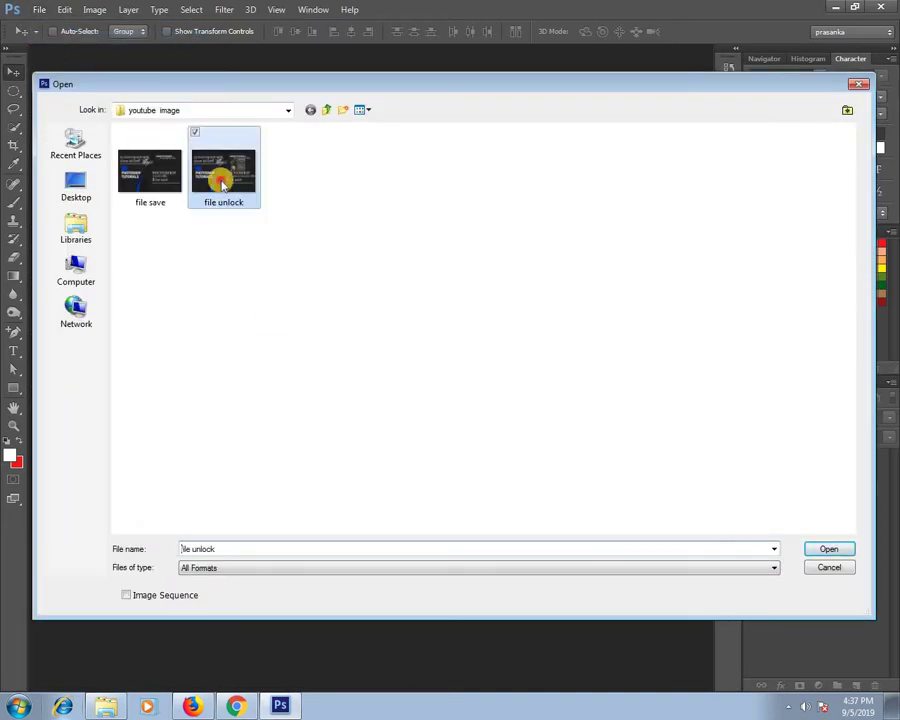
click(811, 549)
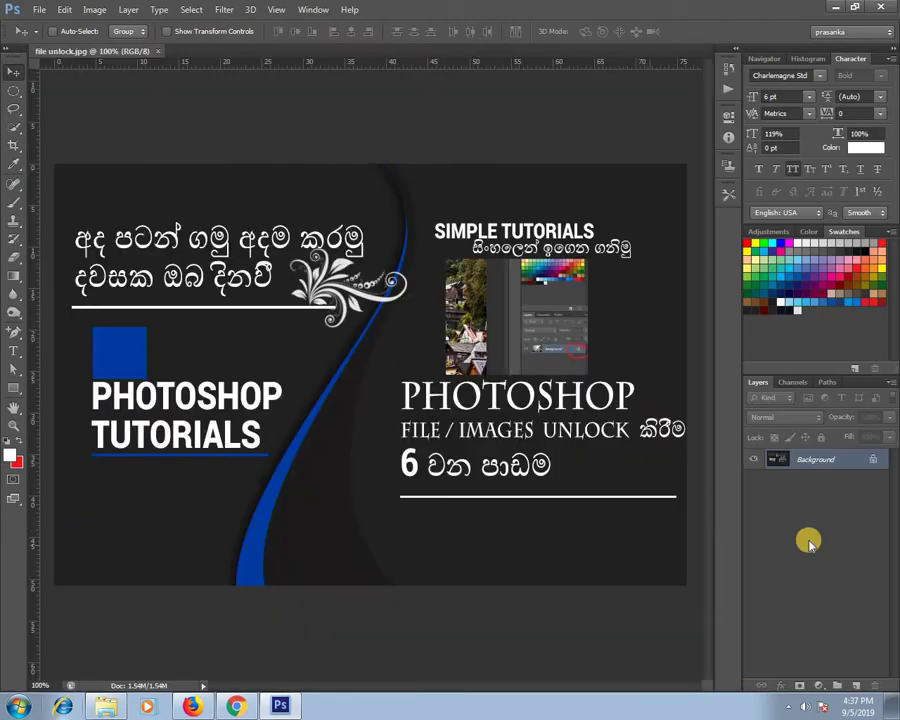
double_click(838, 467)
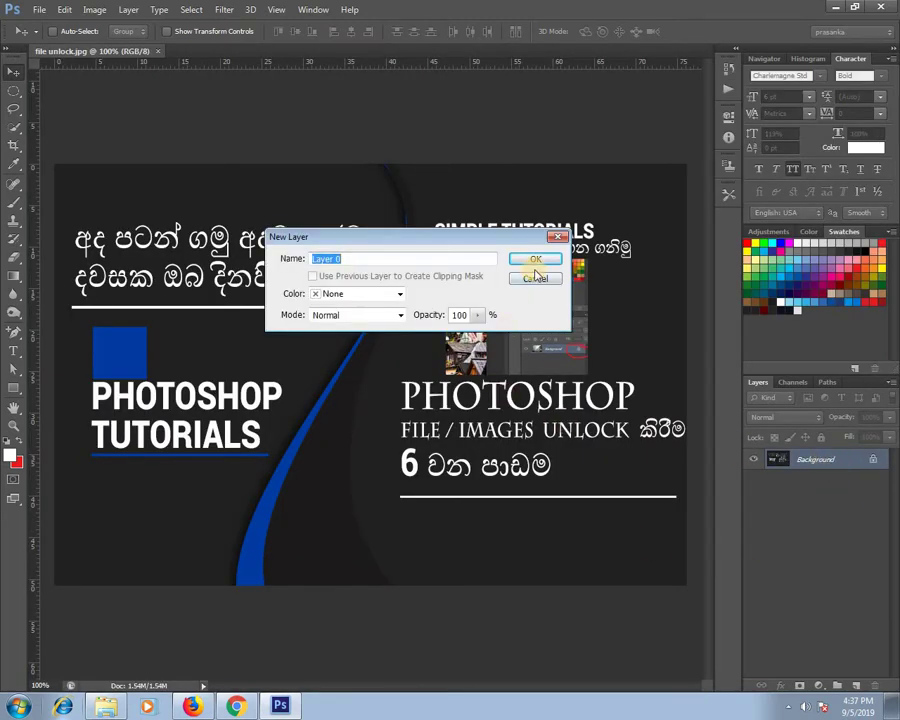
click(535, 262)
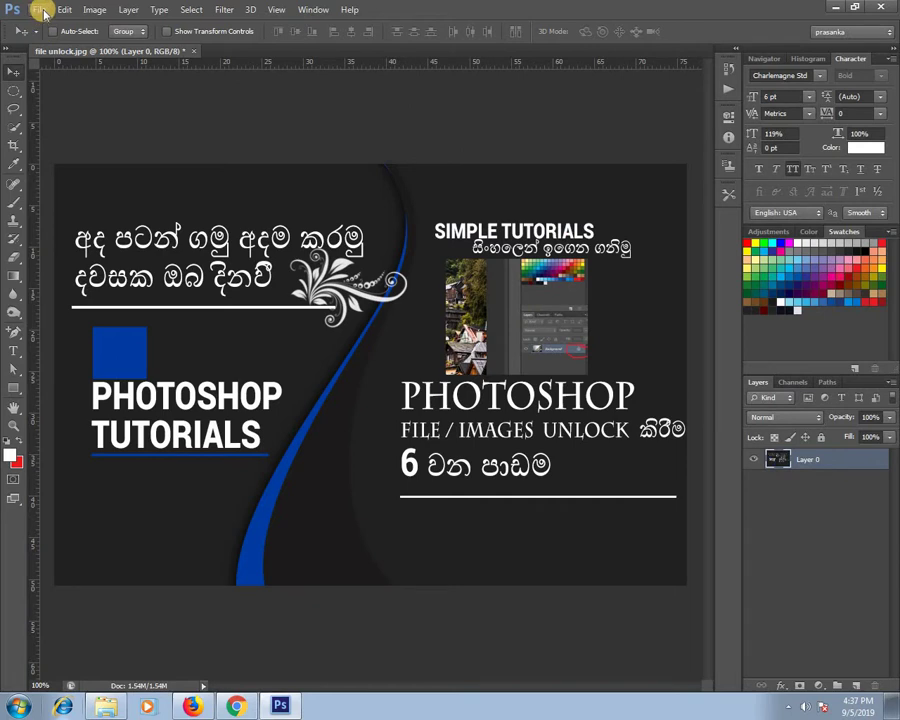
Step: Open the image's File Info, go through the title, author and description fields, and set the rating to three stars
click(42, 10)
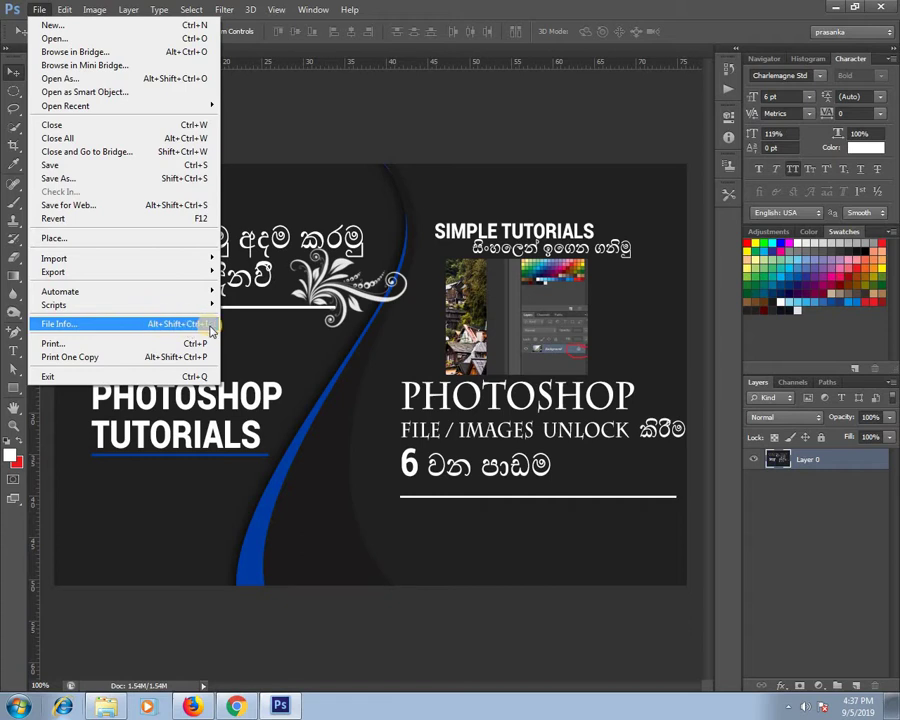
click(90, 324)
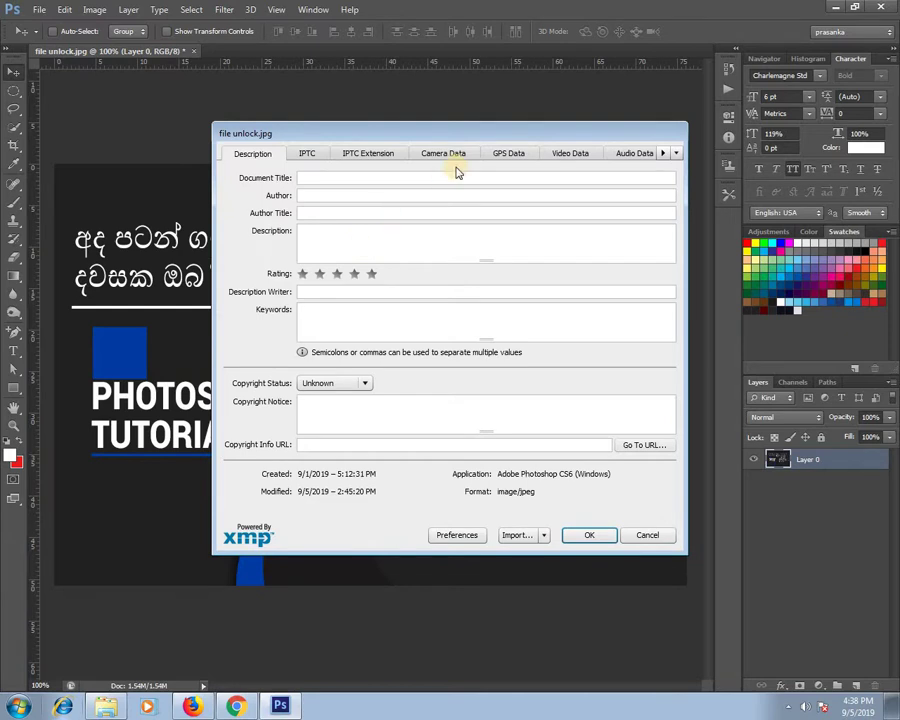
drag(460, 136, 363, 166)
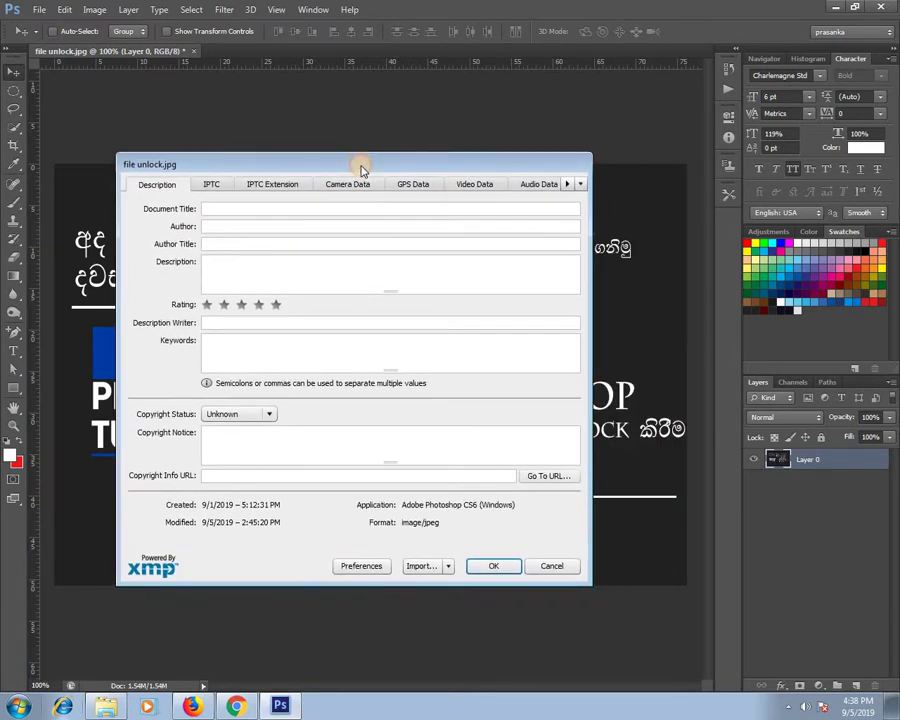
click(338, 209)
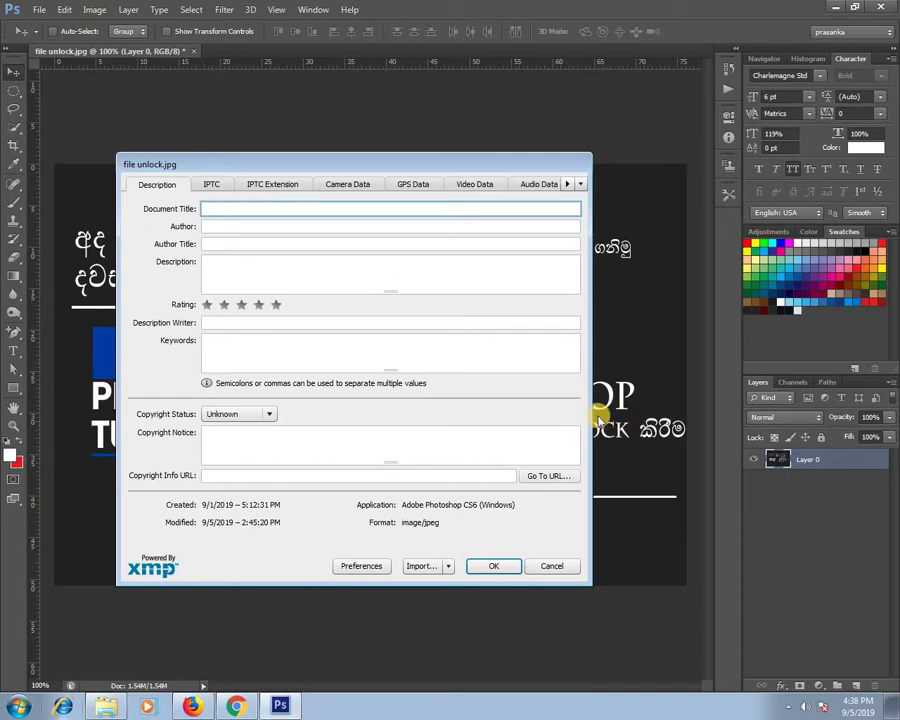
click(324, 228)
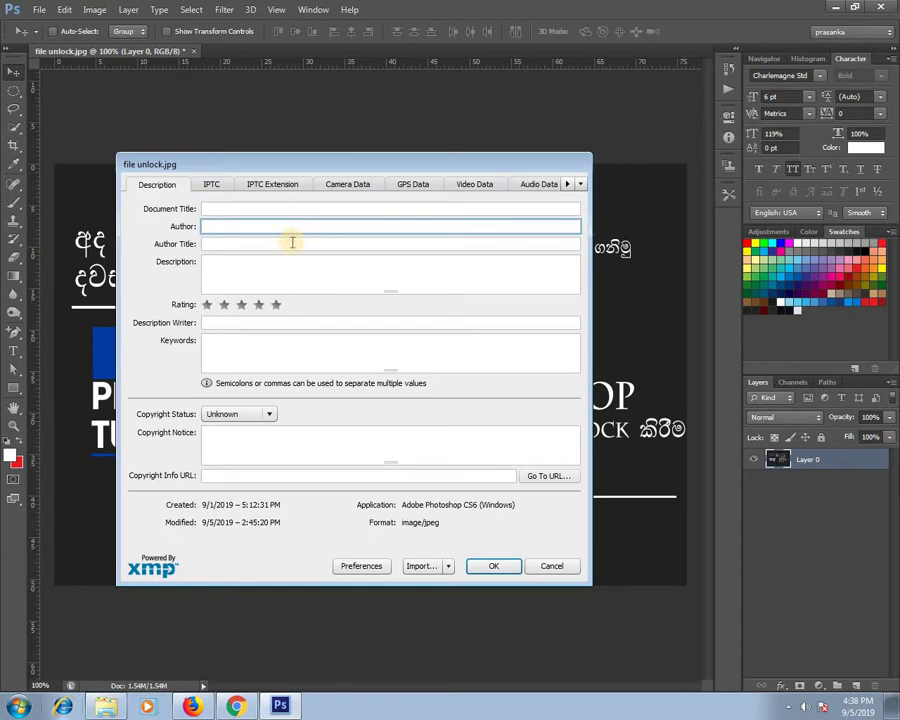
click(291, 243)
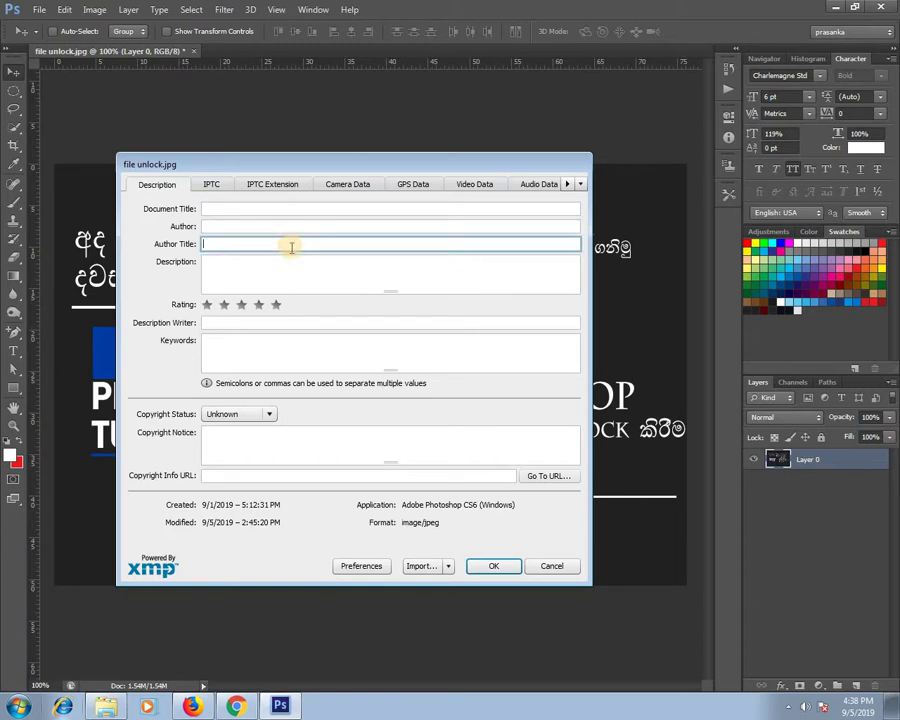
click(289, 270)
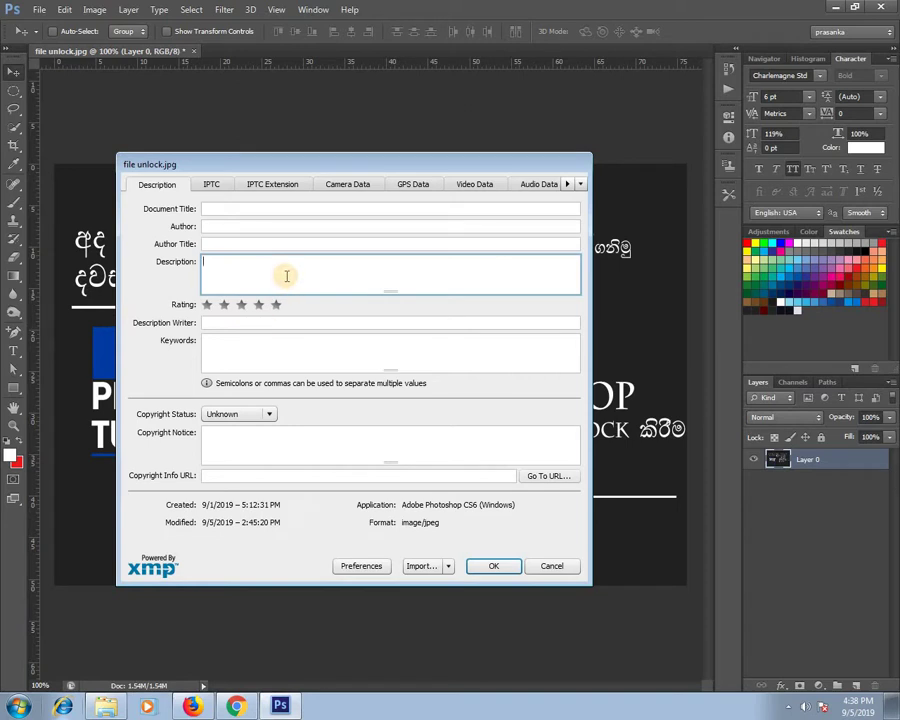
click(240, 305)
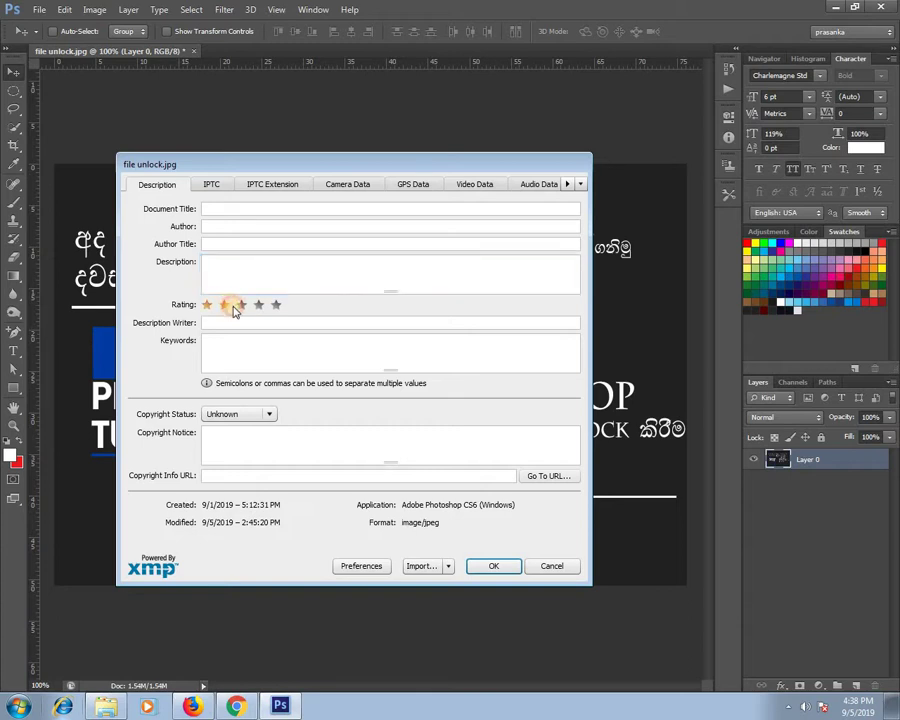
Step: Review the Description Writer, Keywords, Copyright Notice and Copyright Info URL fields of the file's description metadata
click(221, 322)
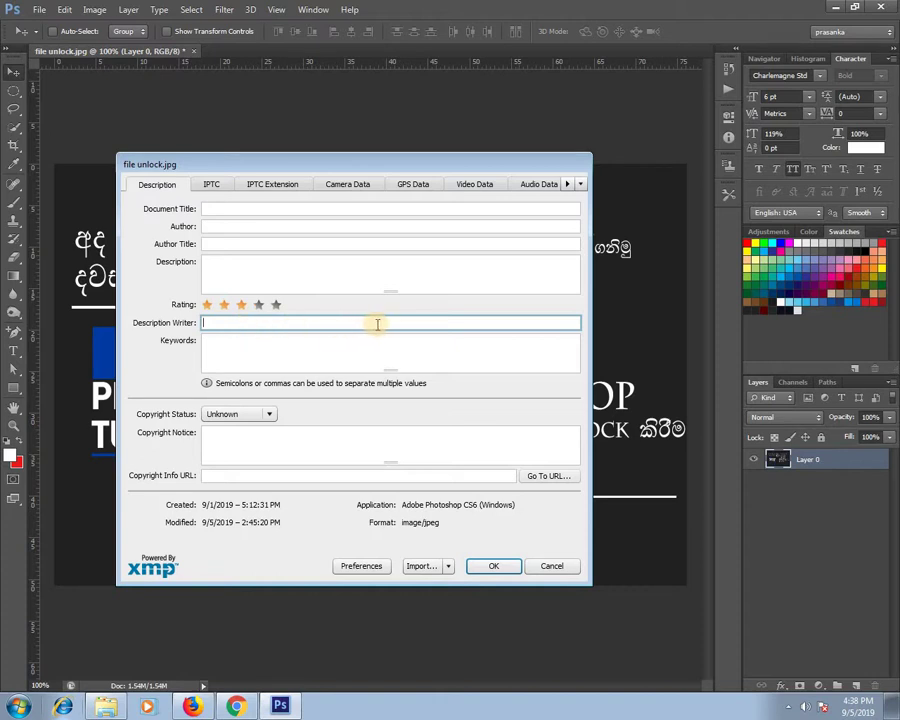
click(291, 353)
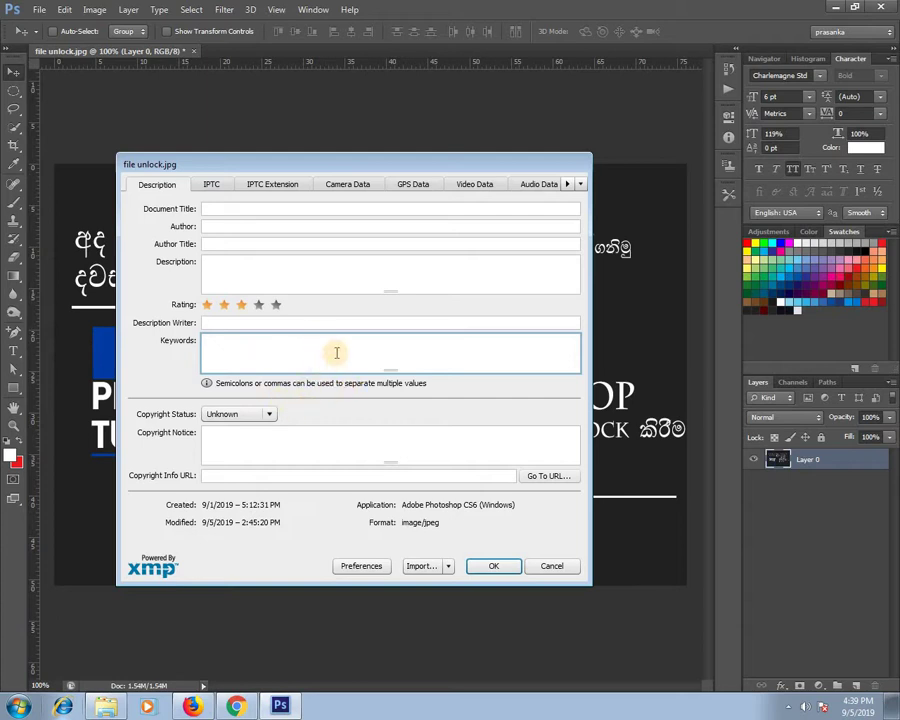
click(310, 444)
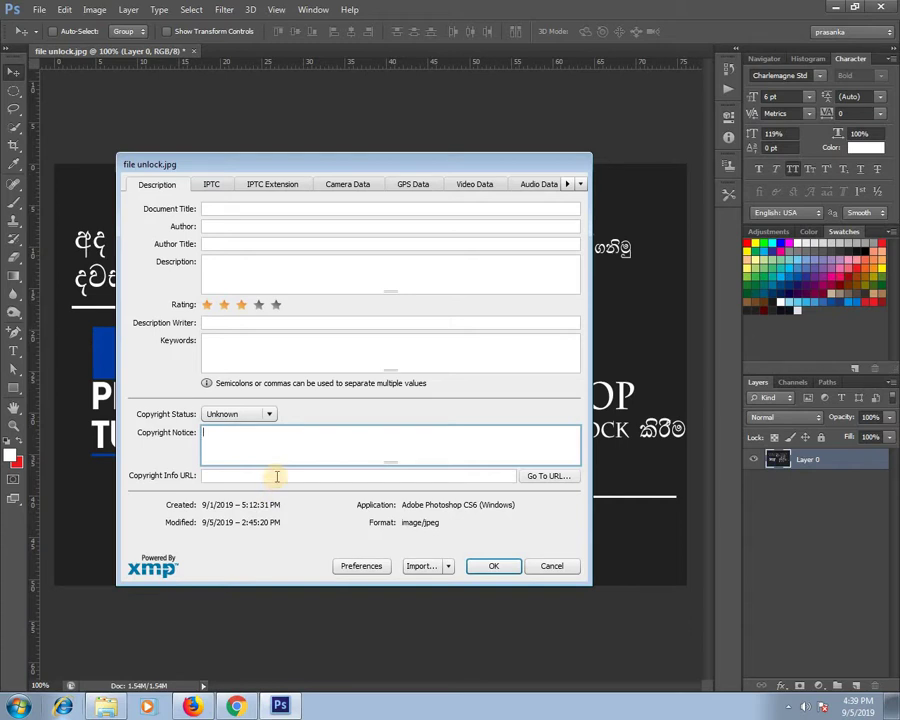
click(277, 476)
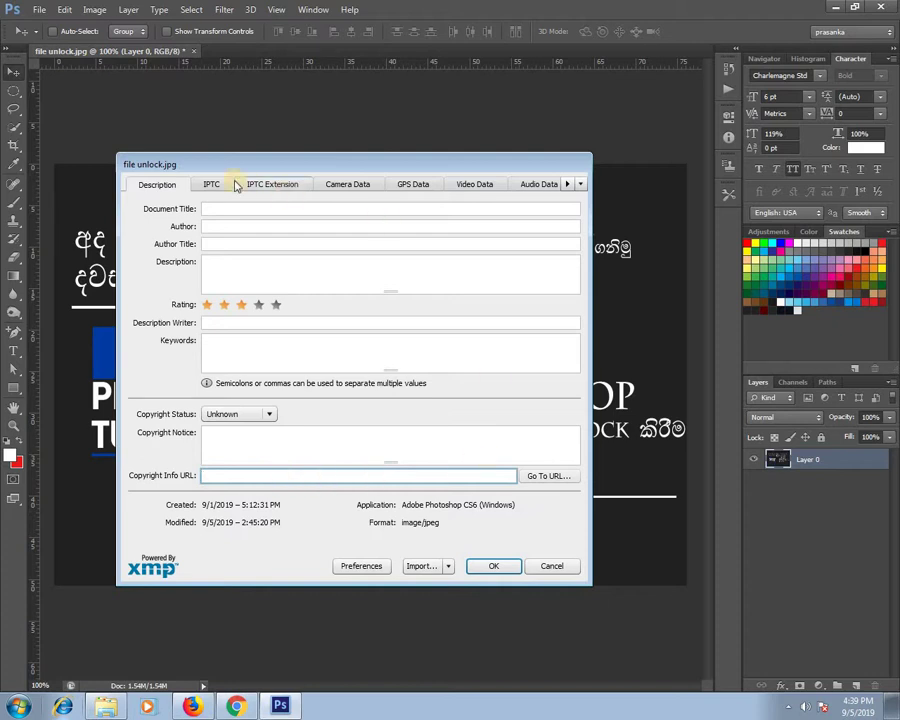
Step: Review the IPTC contact fields of the file info, from creator, job title and address through phone, e-mail and website
click(214, 185)
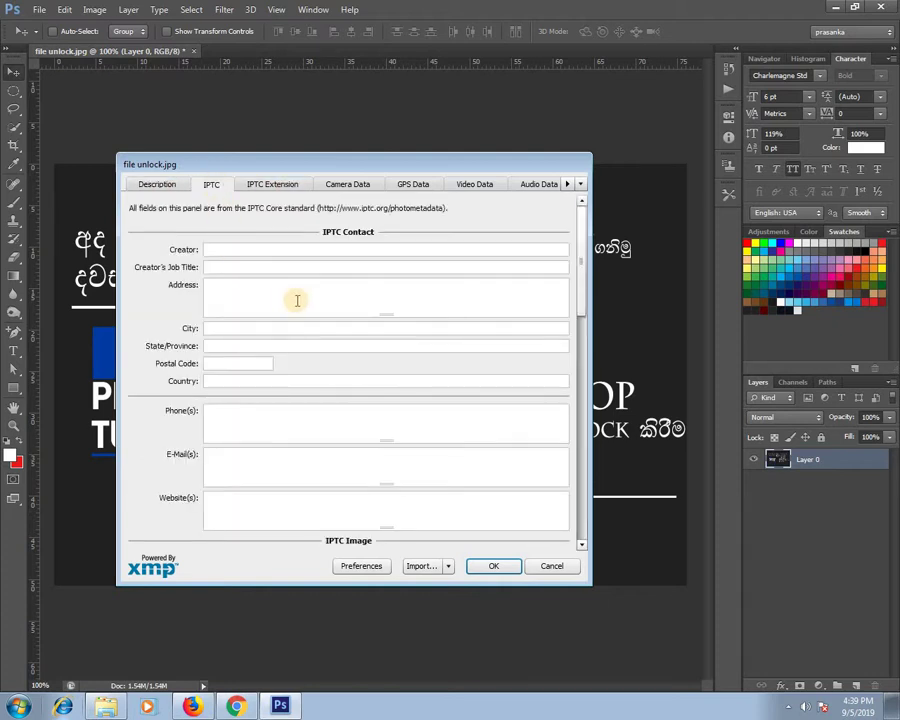
click(229, 249)
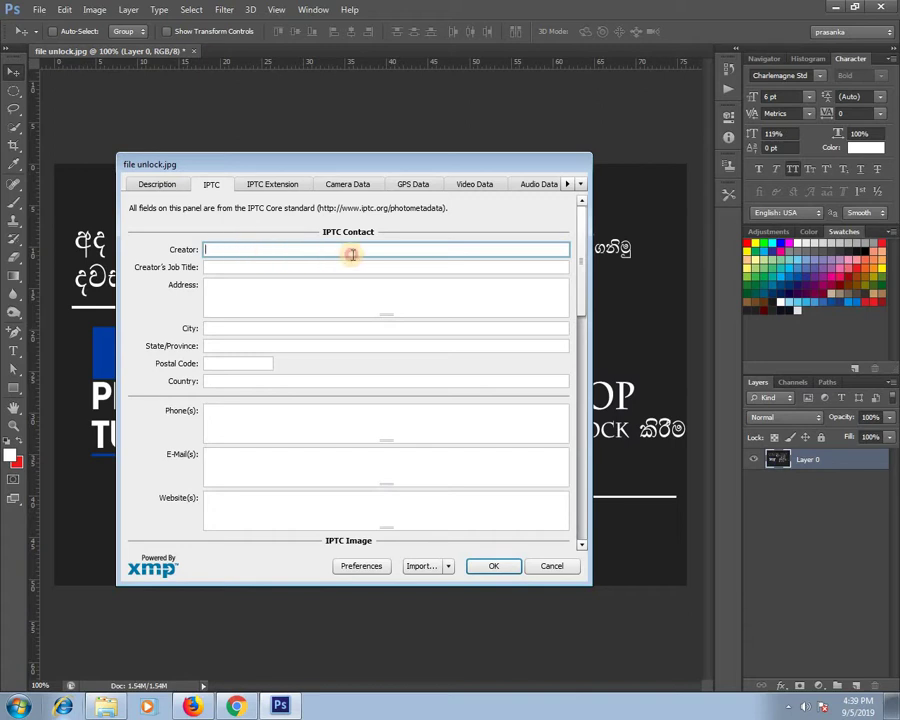
click(232, 267)
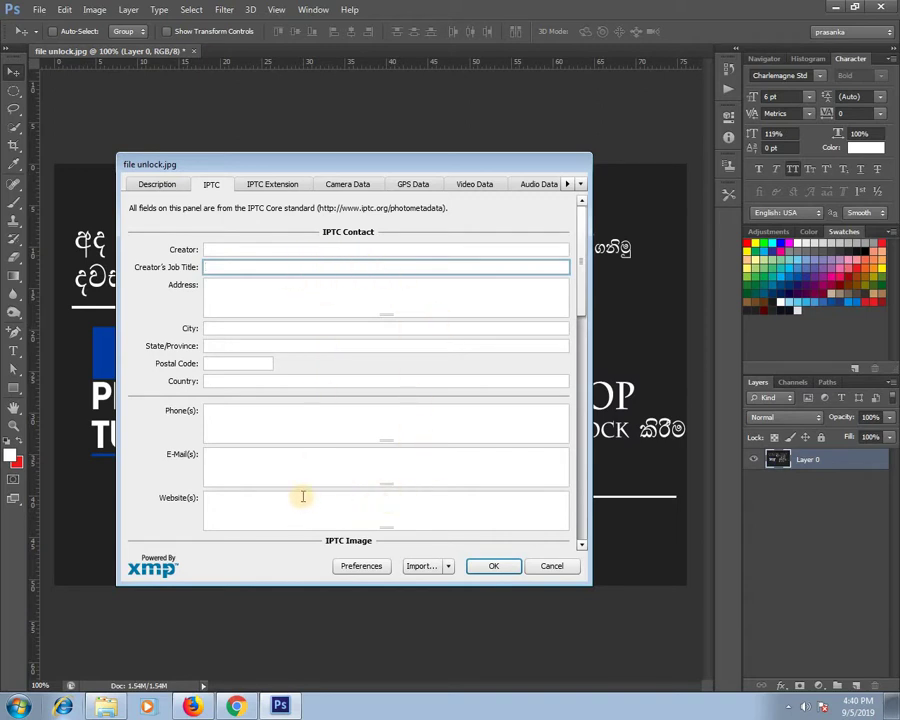
click(303, 294)
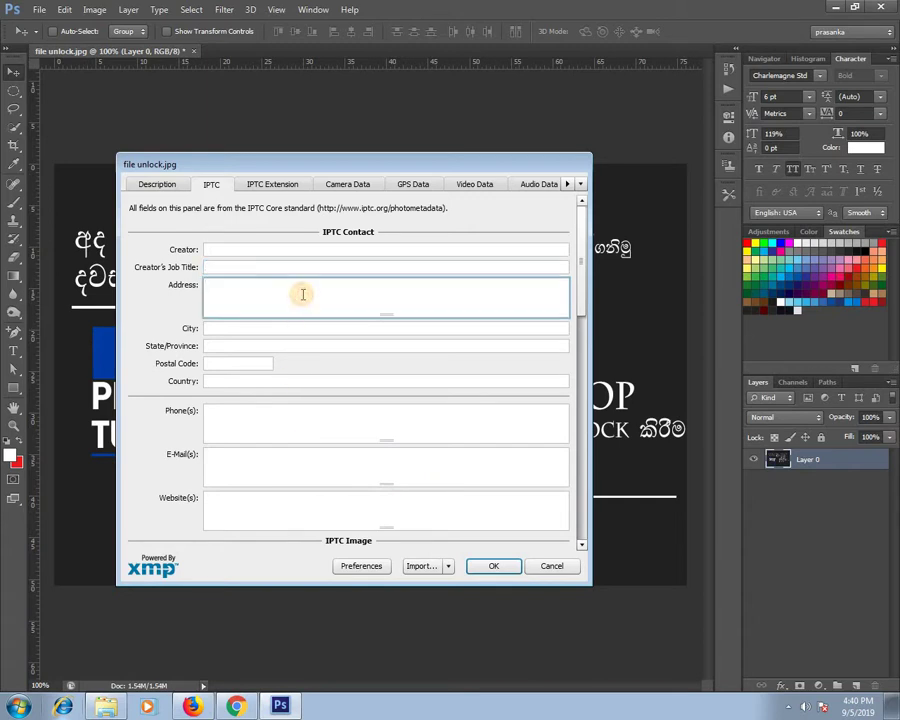
click(297, 330)
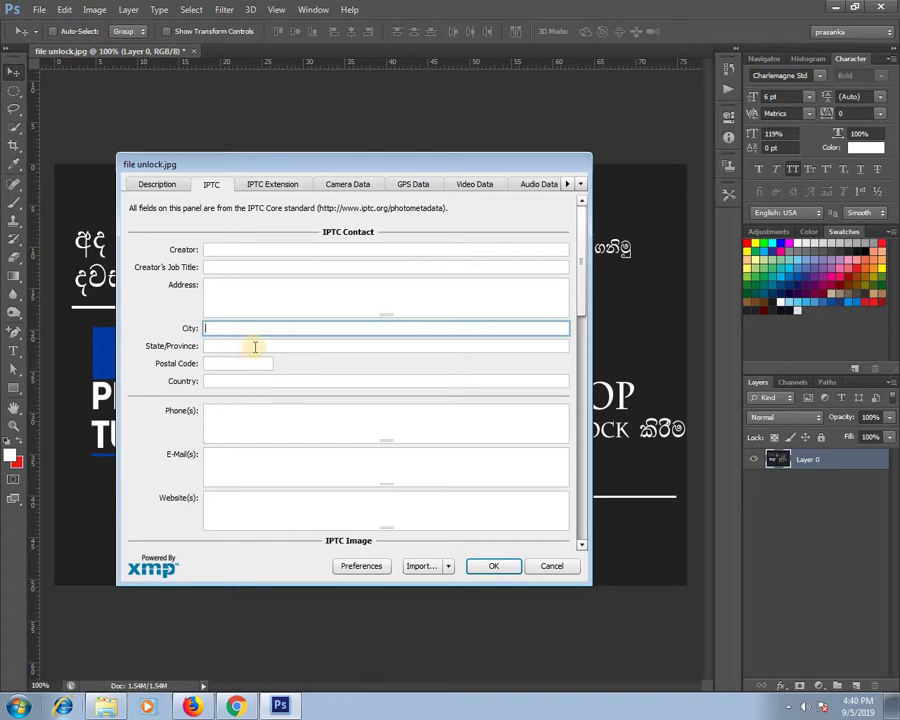
click(255, 345)
click(257, 364)
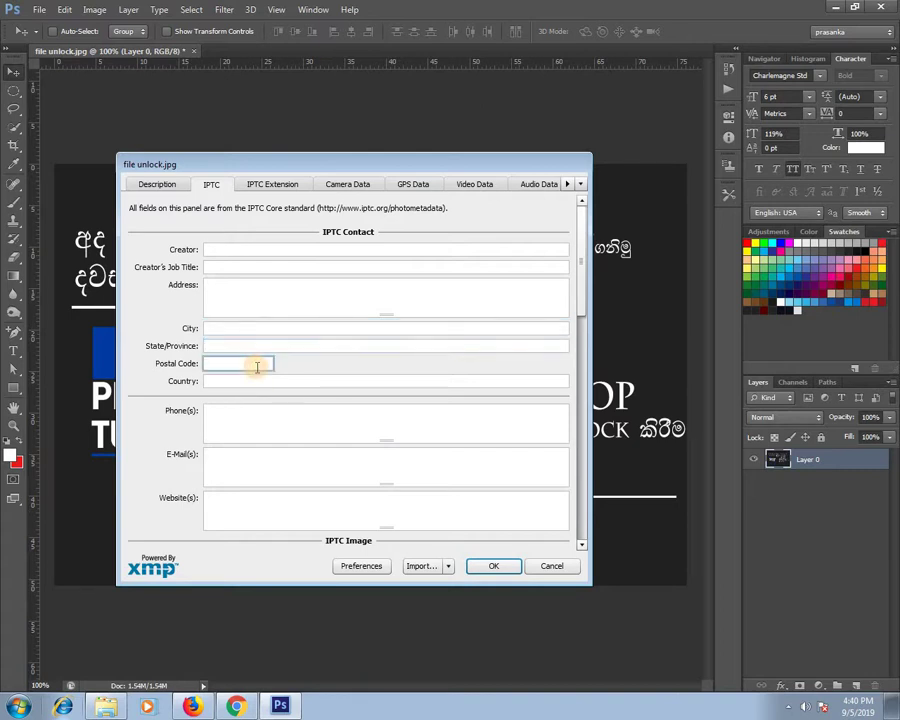
click(264, 420)
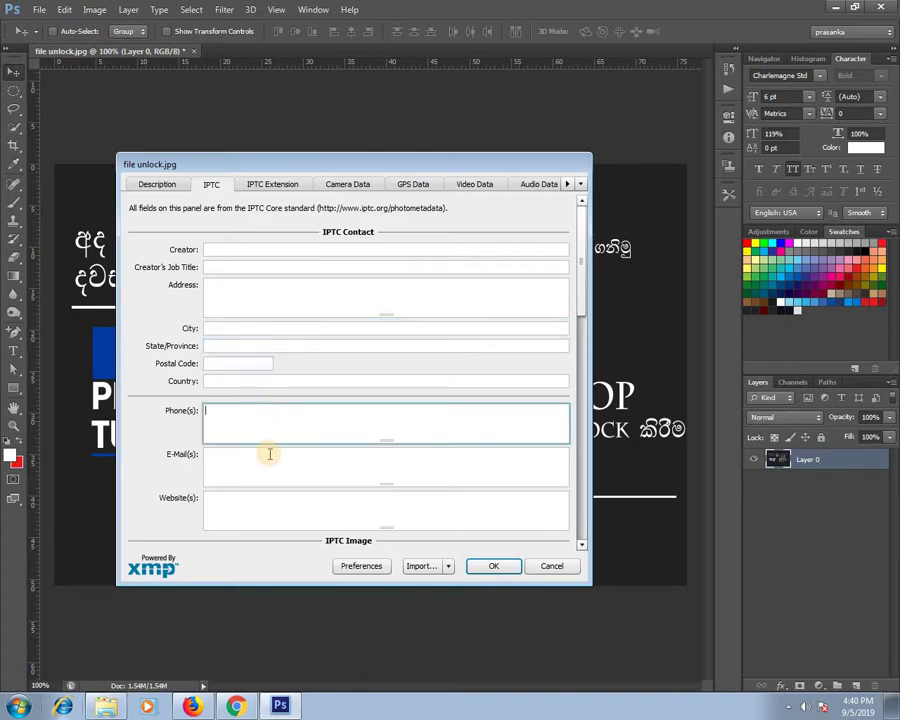
click(266, 464)
click(266, 510)
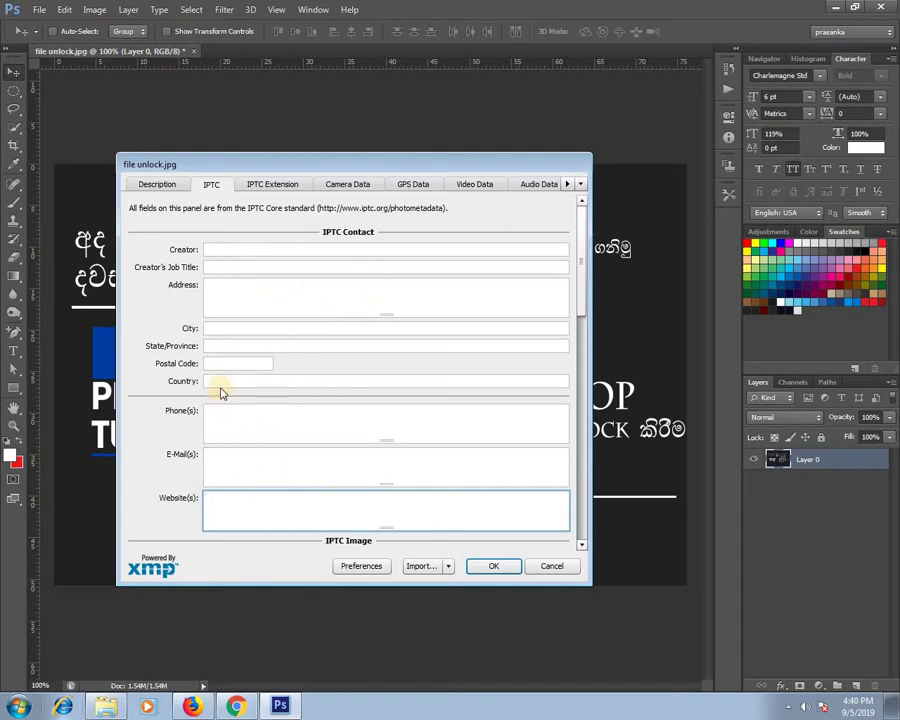
Step: Examine the IPTC Extension fields for the person shown and the country name, ISO code and world region where the image was created
click(258, 187)
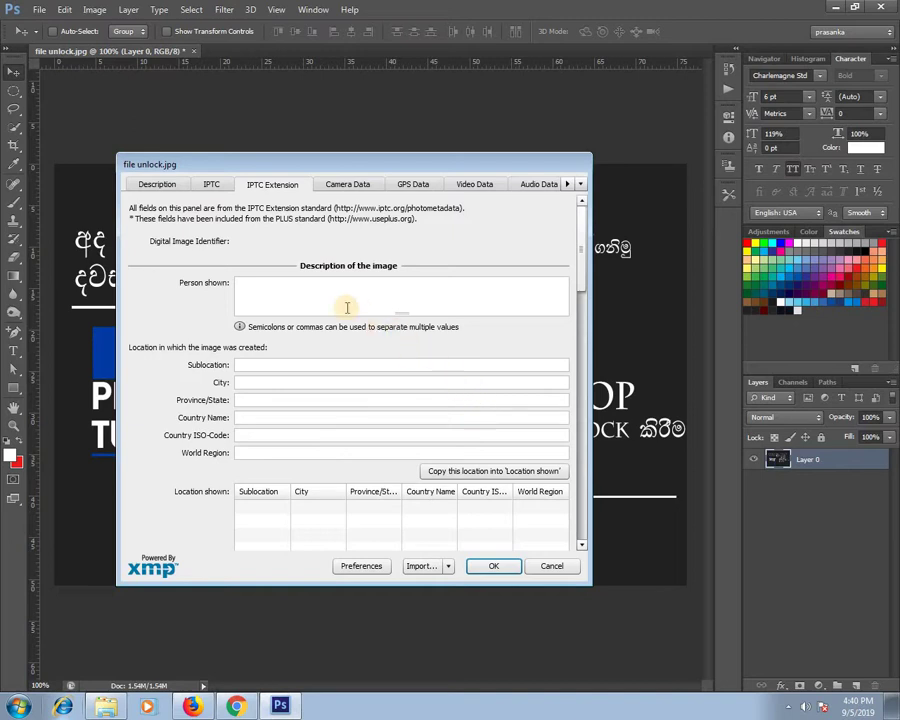
click(319, 296)
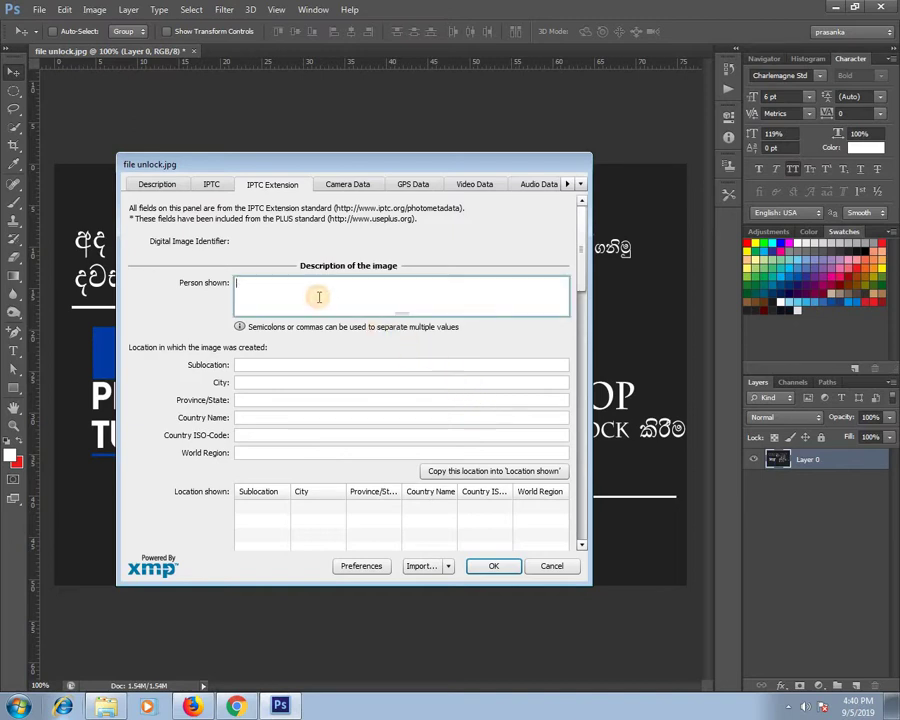
click(321, 433)
click(316, 451)
click(320, 417)
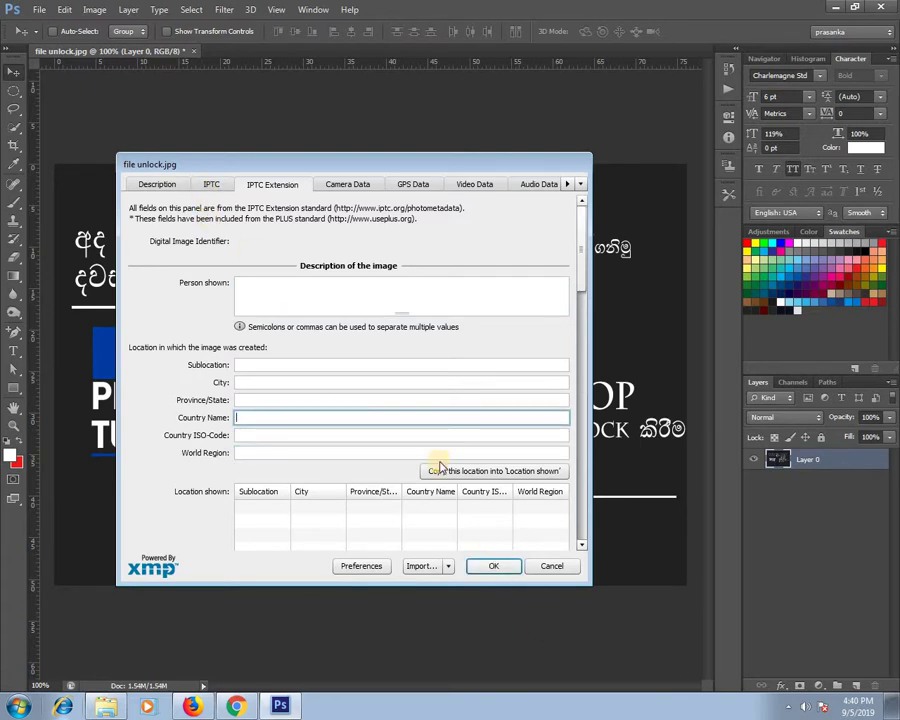
Step: Go back to the description metadata and accept the File Info settings, dismissing the low disk space notification
click(157, 184)
click(493, 566)
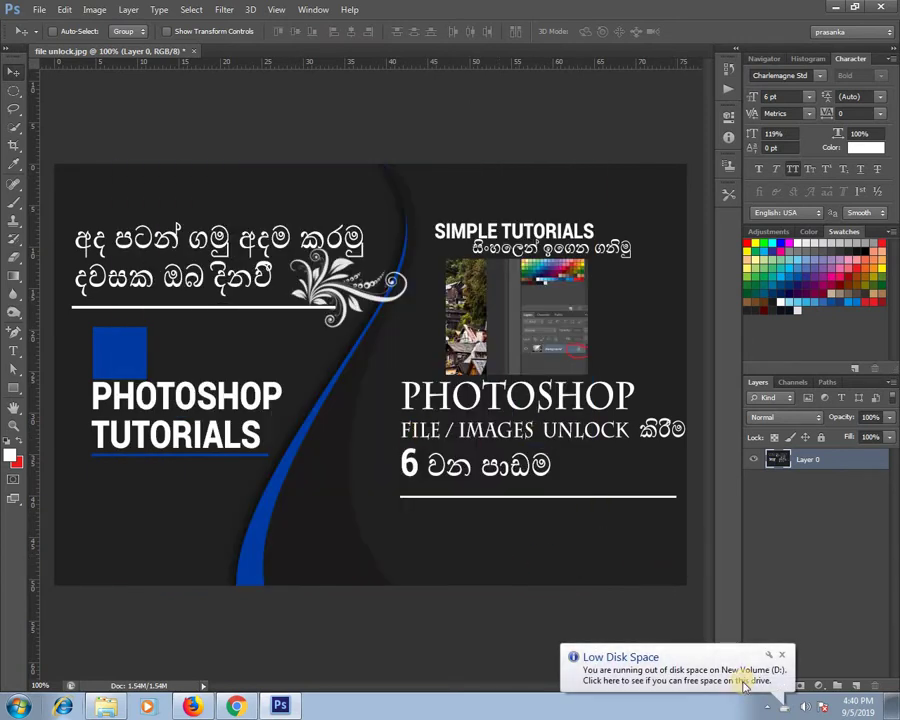
click(781, 657)
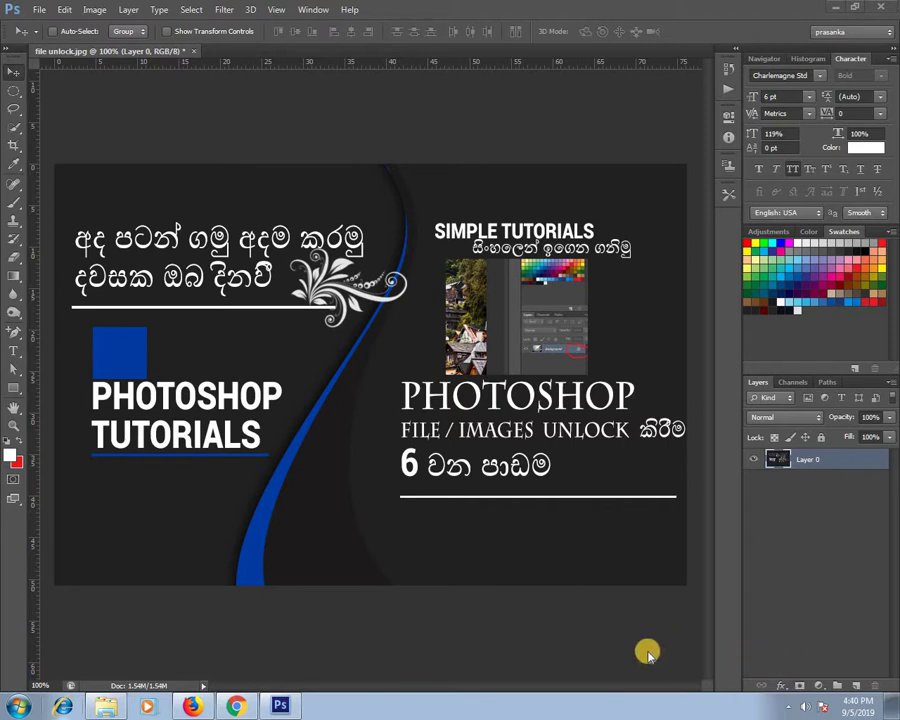
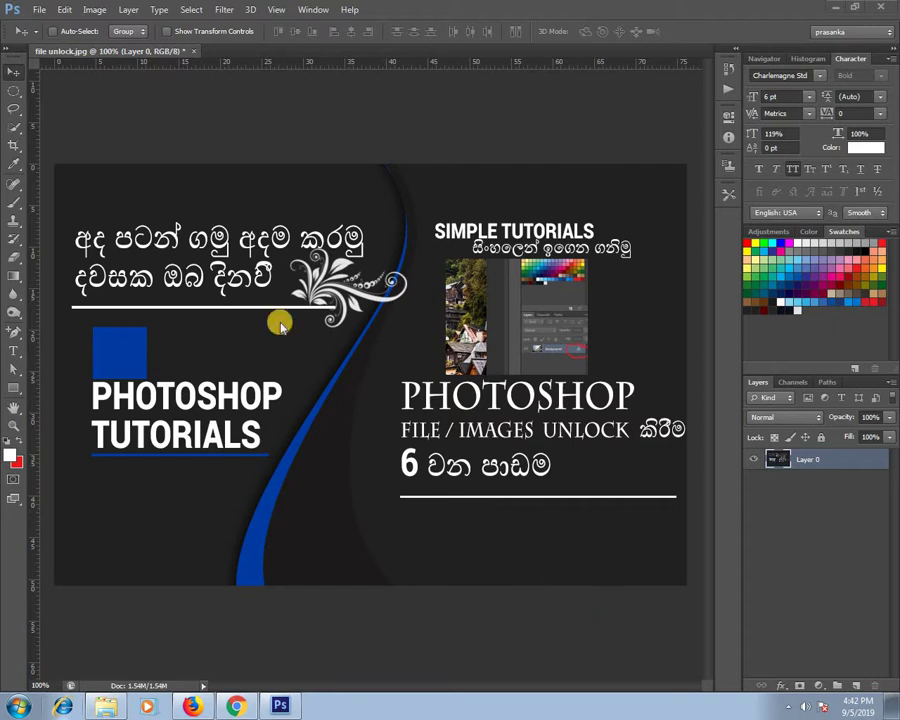
click(40, 9)
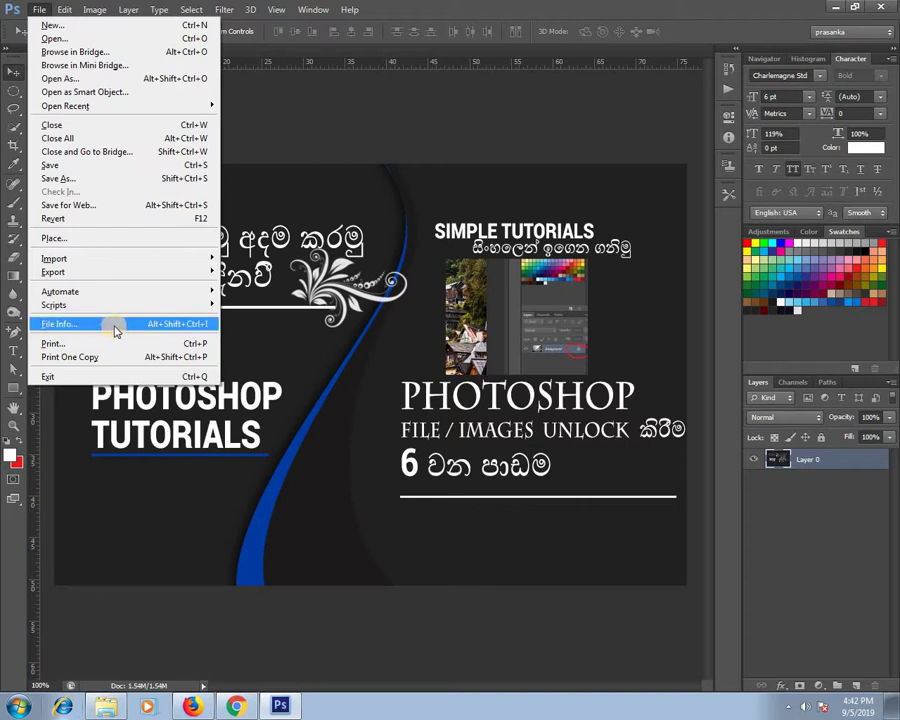
click(703, 335)
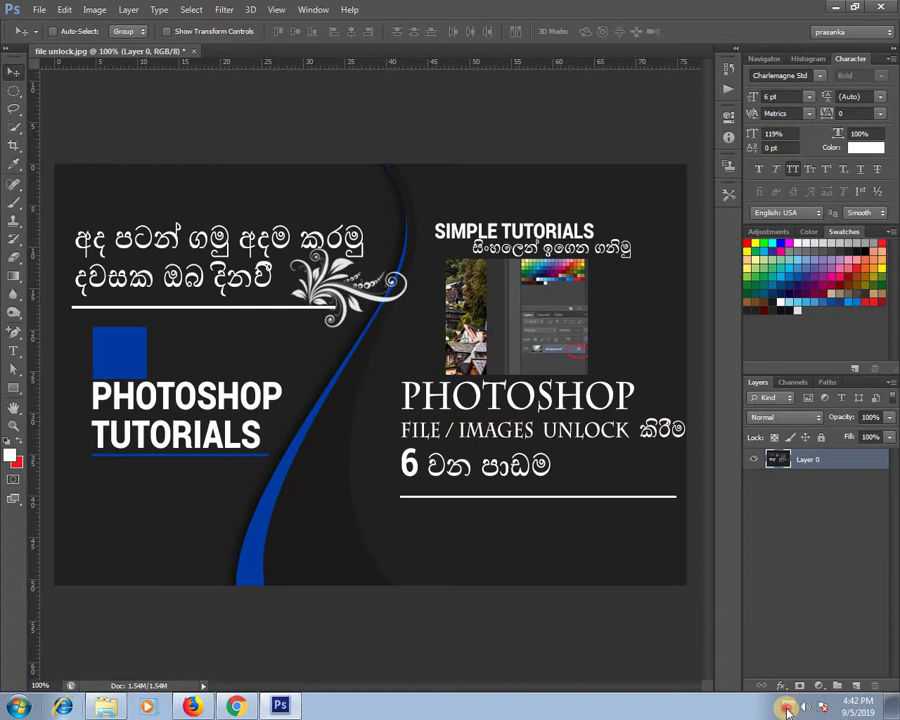
click(787, 707)
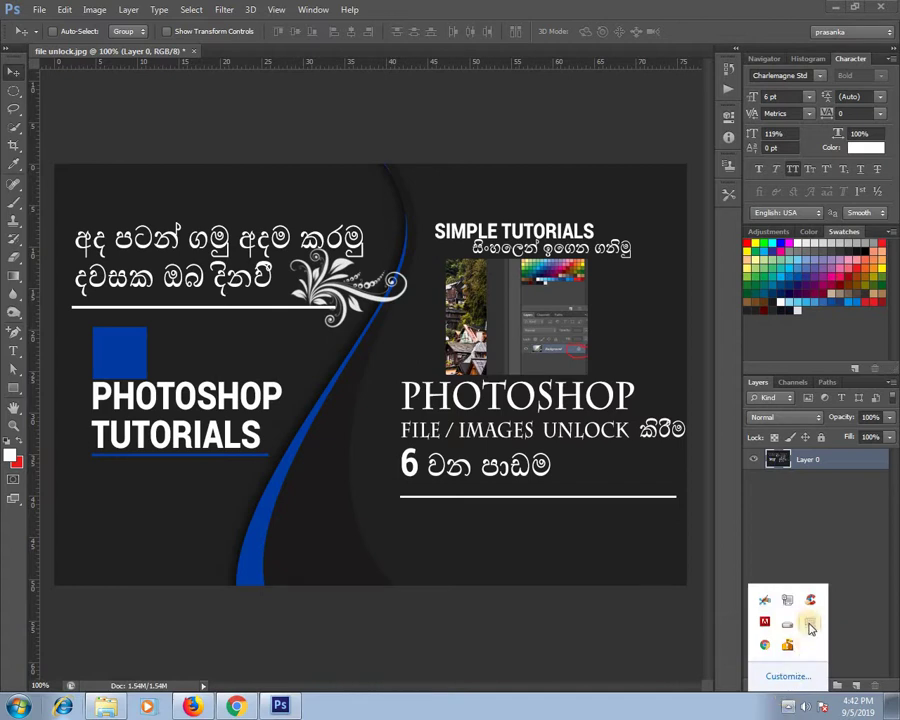